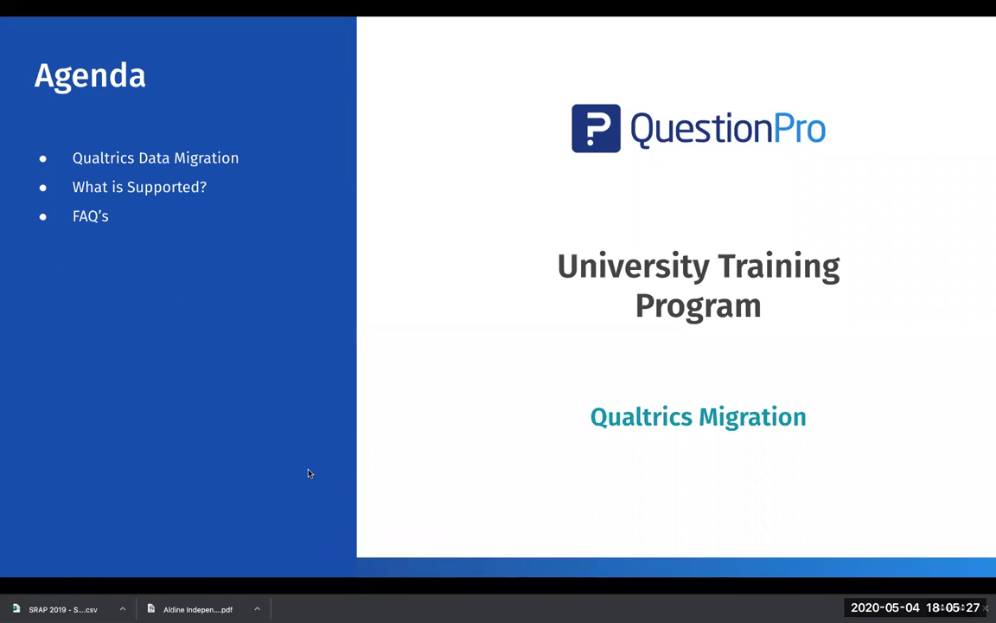
# Read the Qualtrics help page's instructions for exporting a survey as a QSF file, and return to the presentation
pyautogui.press('Right')
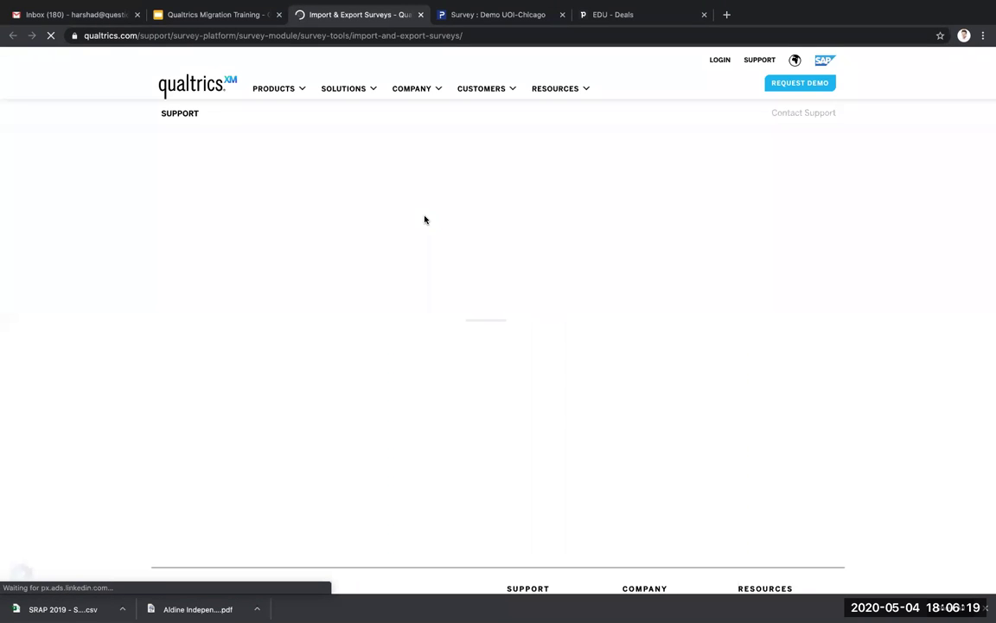
pyautogui.scroll(-5, 438, 253)
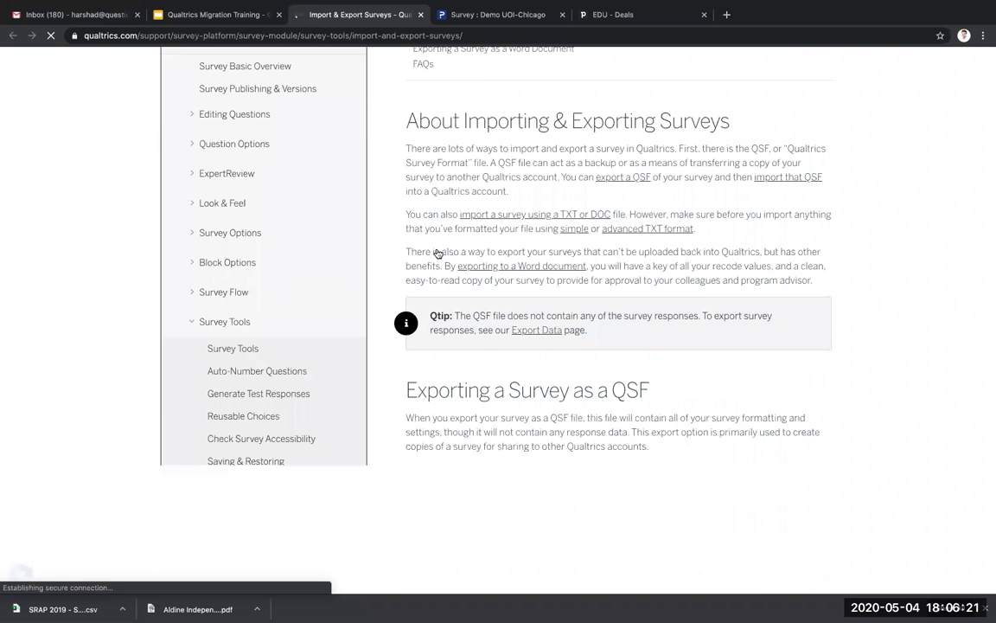
pyautogui.scroll(-3, 438, 254)
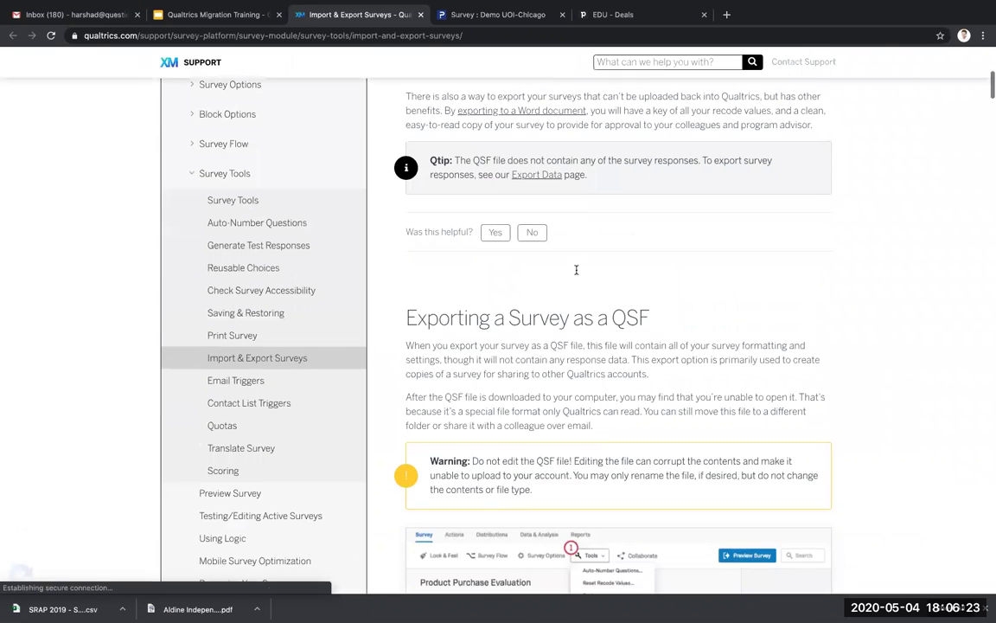
pyautogui.scroll(-4, 576, 270)
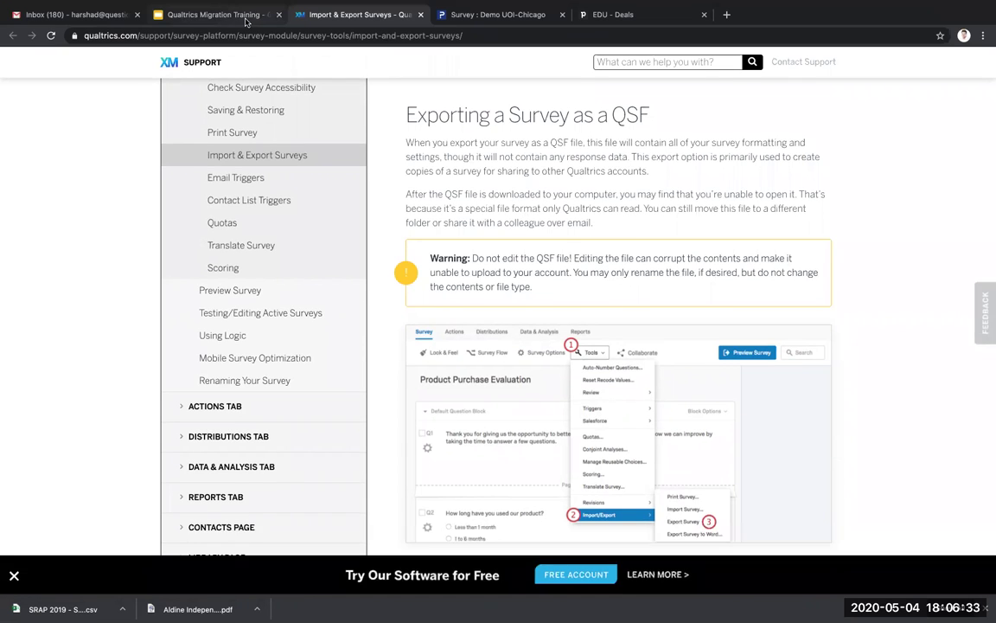
pyautogui.click(247, 19)
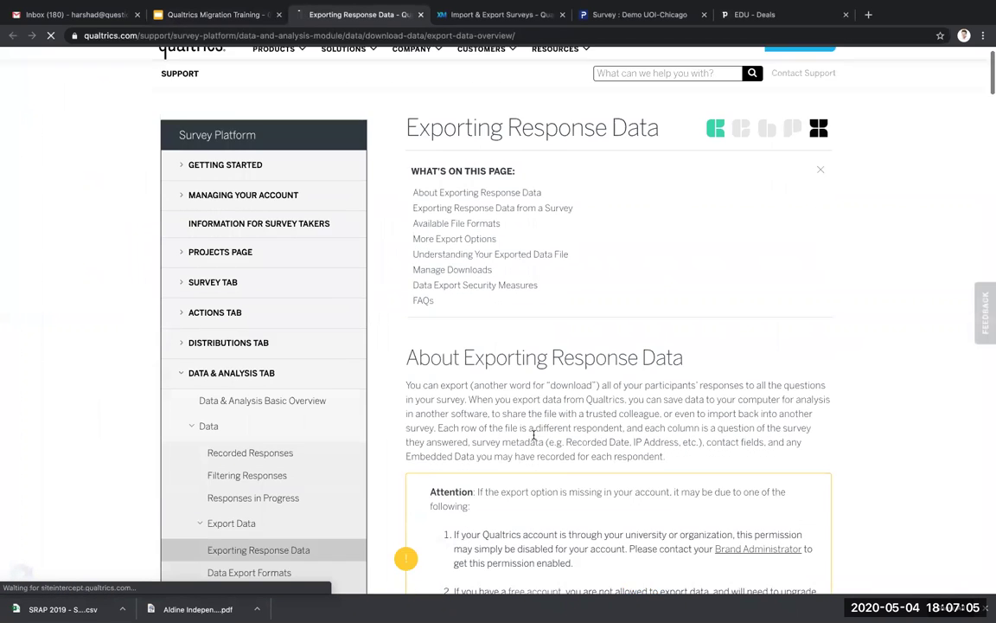
# Read the Qualtrics help page's instructions for exporting response data as CSV, and return to the Process slide
pyautogui.scroll(-2, 534, 435)
pyautogui.scroll(-5, 534, 436)
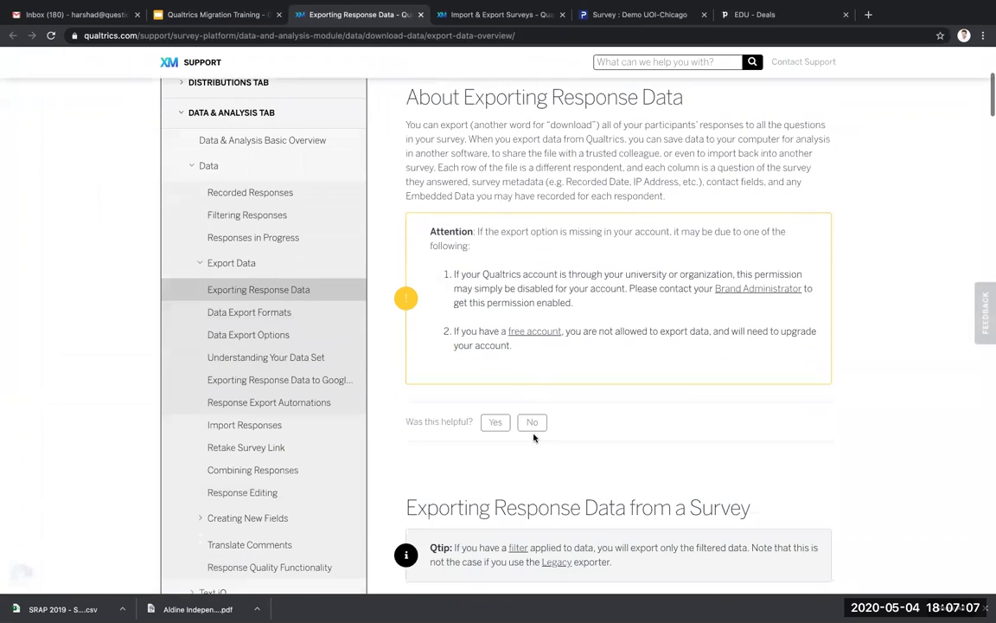
pyautogui.scroll(-1, 535, 438)
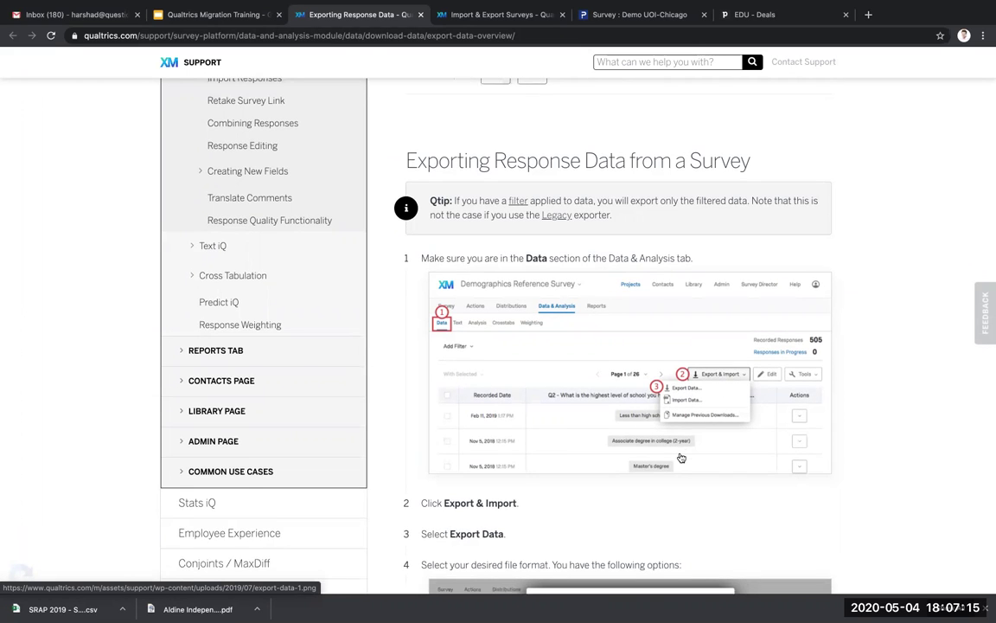
pyautogui.scroll(-3, 394, 491)
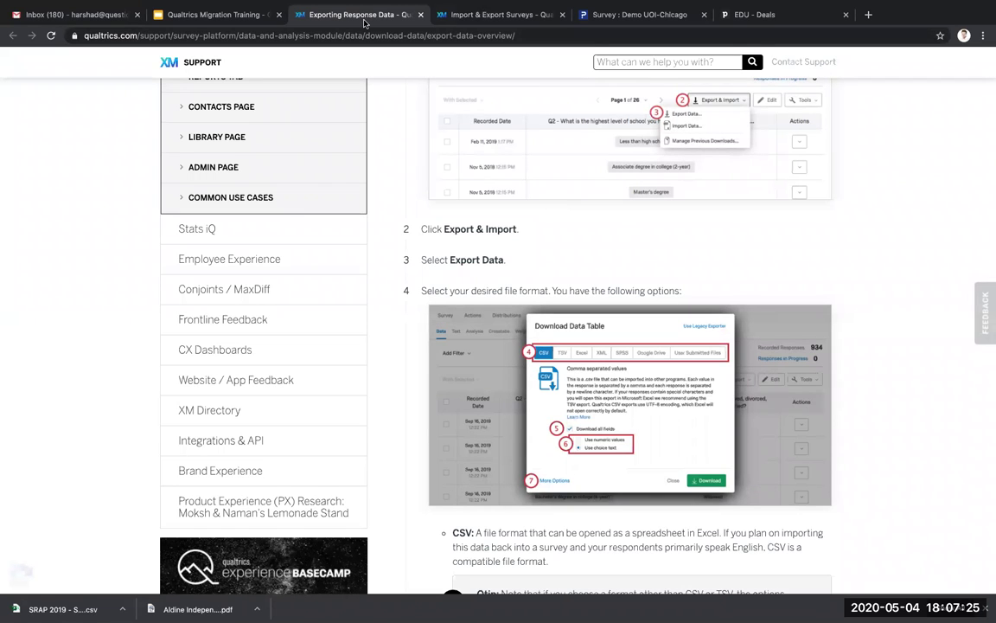
pyautogui.click(220, 15)
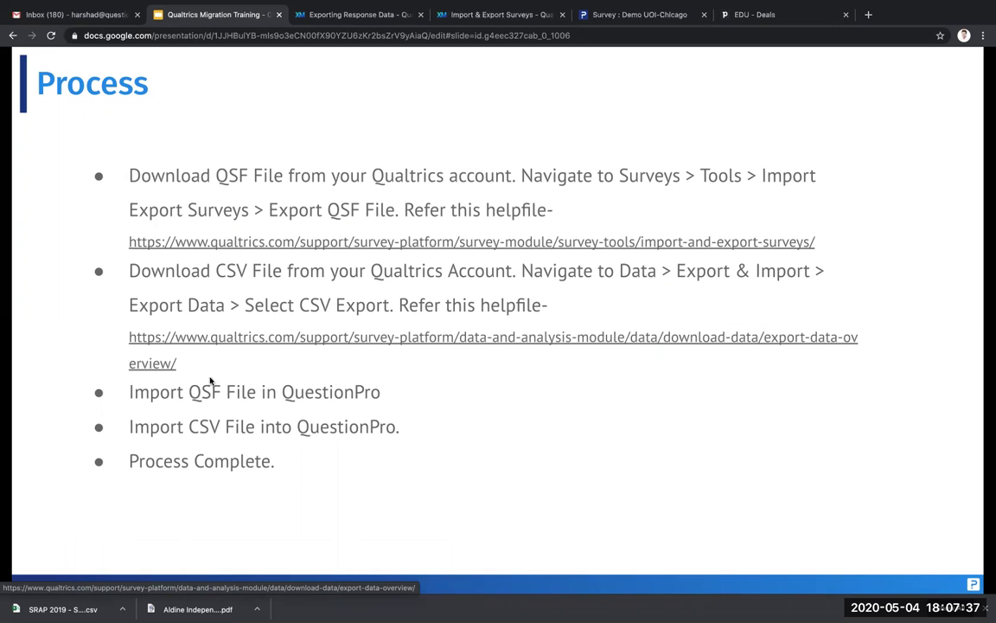
# Switch to QuestionPro and open the Qualtrics Data Import integration from the Demo UOI-Chicago survey
pyautogui.click(610, 17)
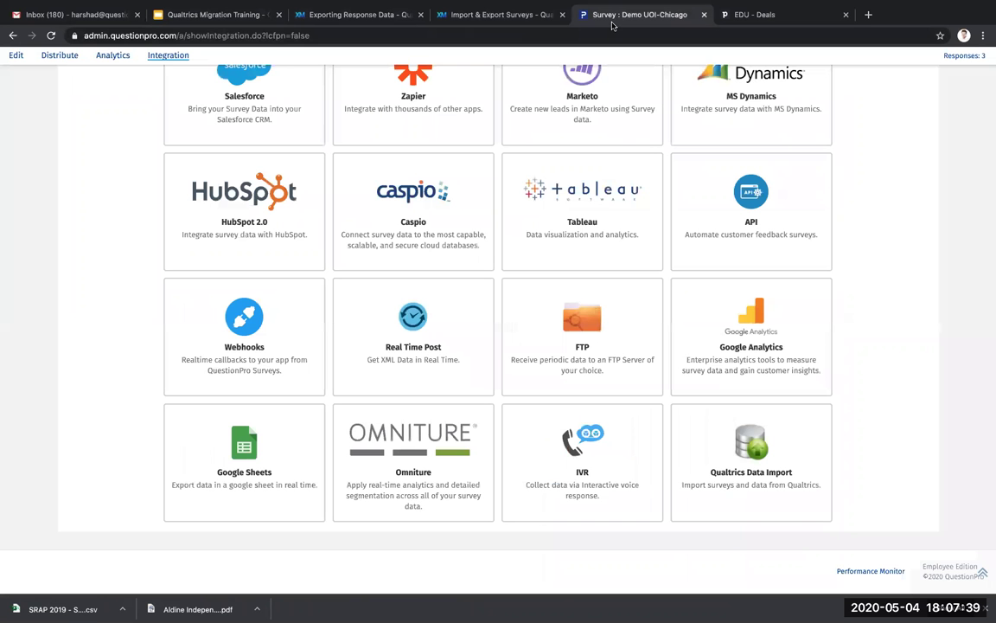
pyautogui.scroll(3, 805, 178)
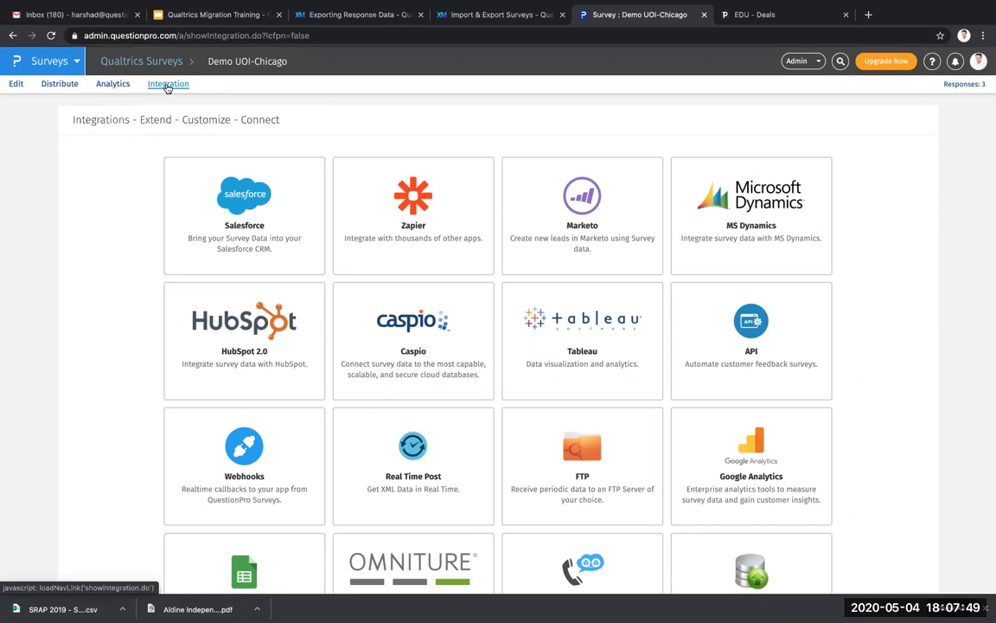
pyautogui.click(167, 88)
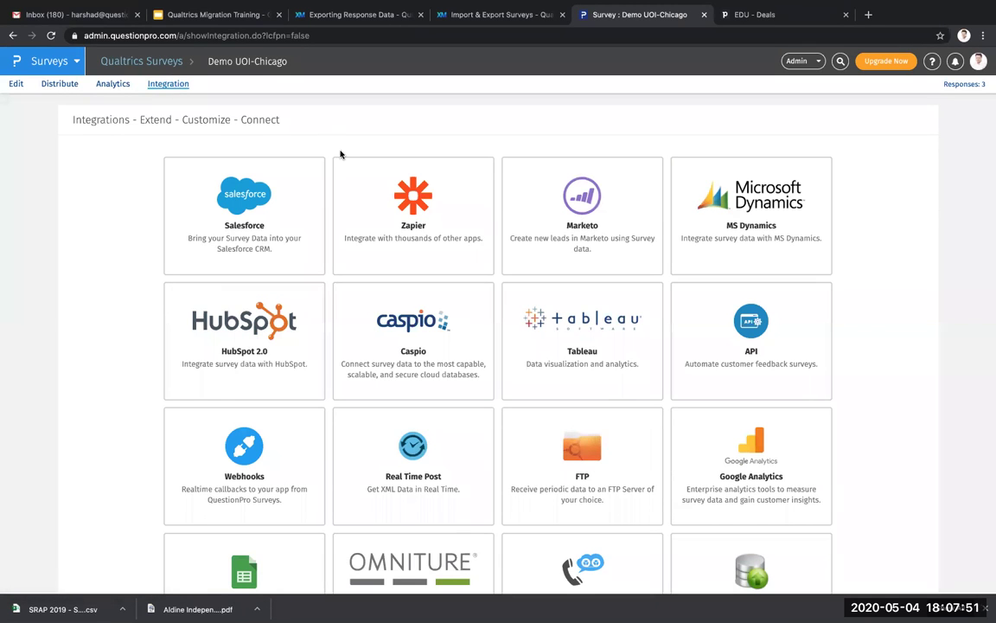
pyautogui.scroll(-3, 690, 382)
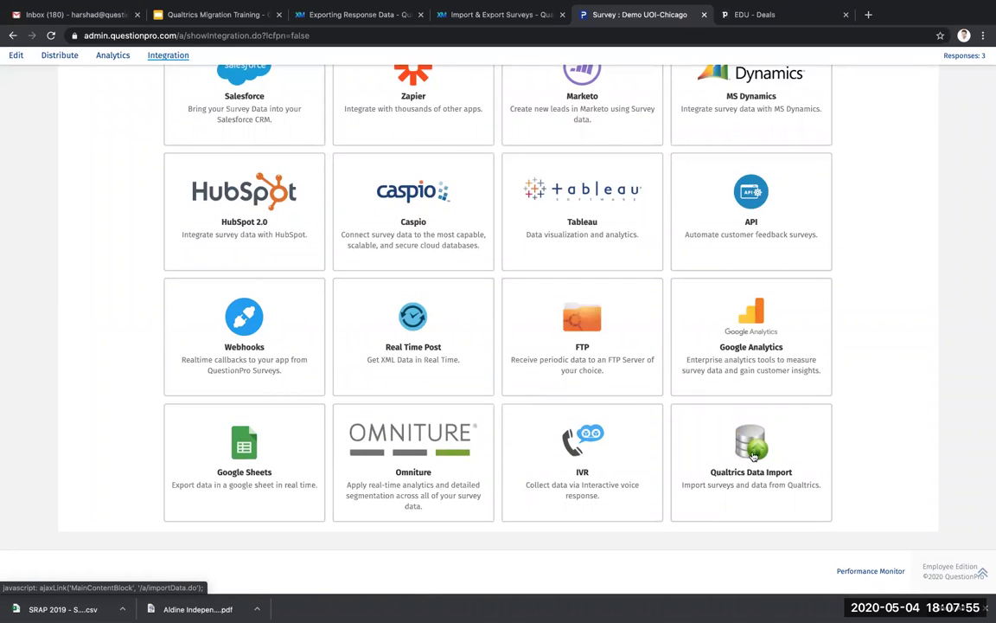
pyautogui.click(753, 455)
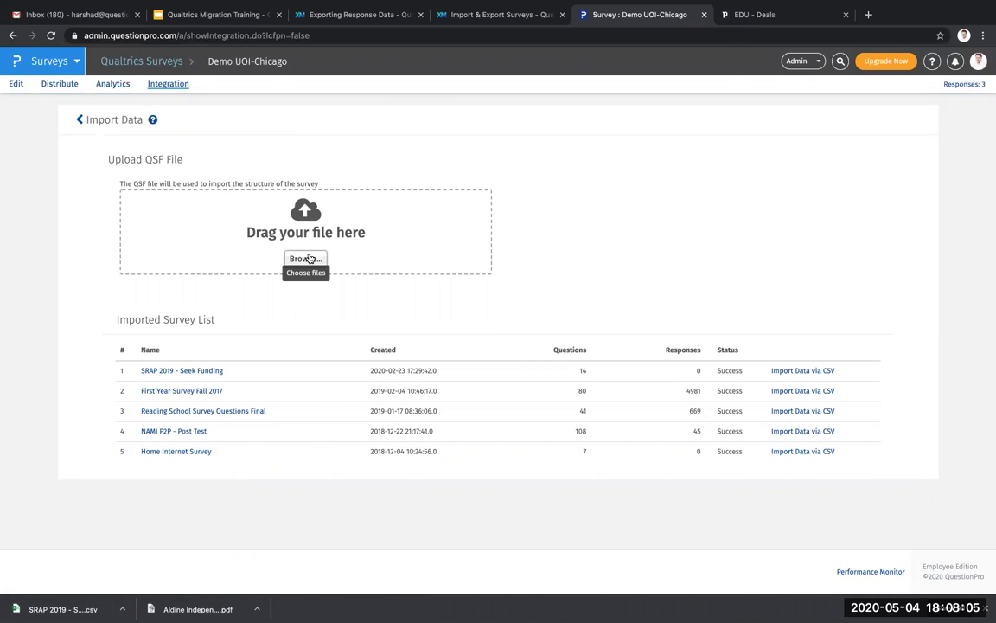
# Upload SRAP_2019_-_Seek_Funding.qsf from the Downloads folder to import the survey structure
pyautogui.click(307, 259)
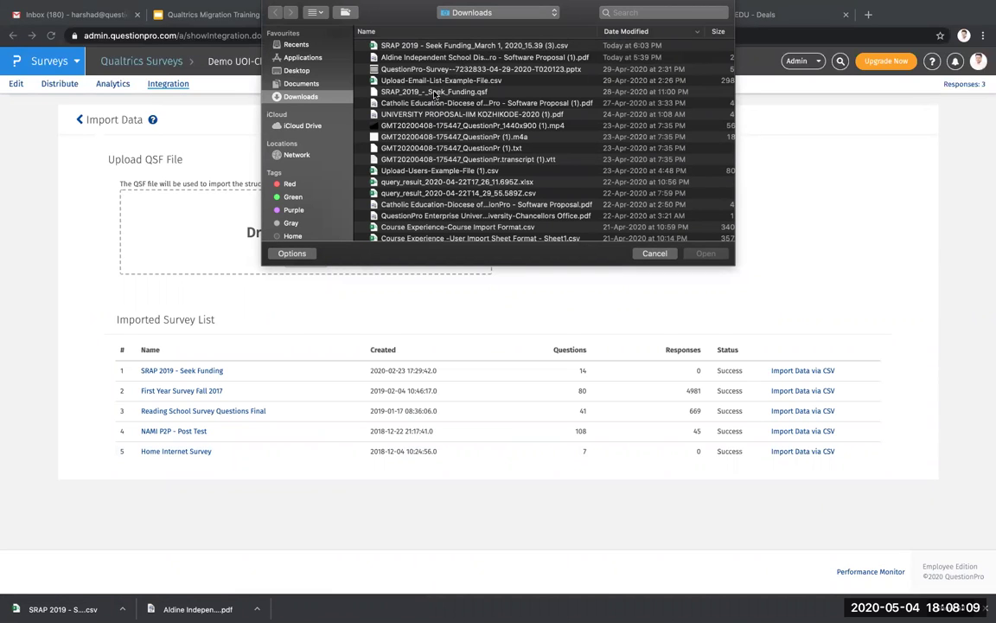
pyautogui.click(435, 92)
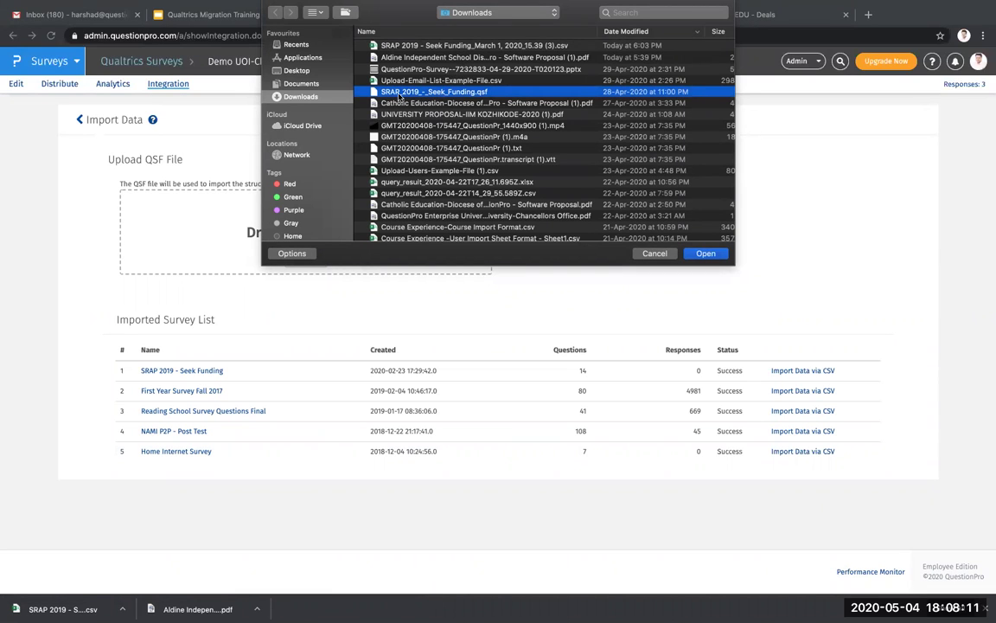
pyautogui.click(707, 254)
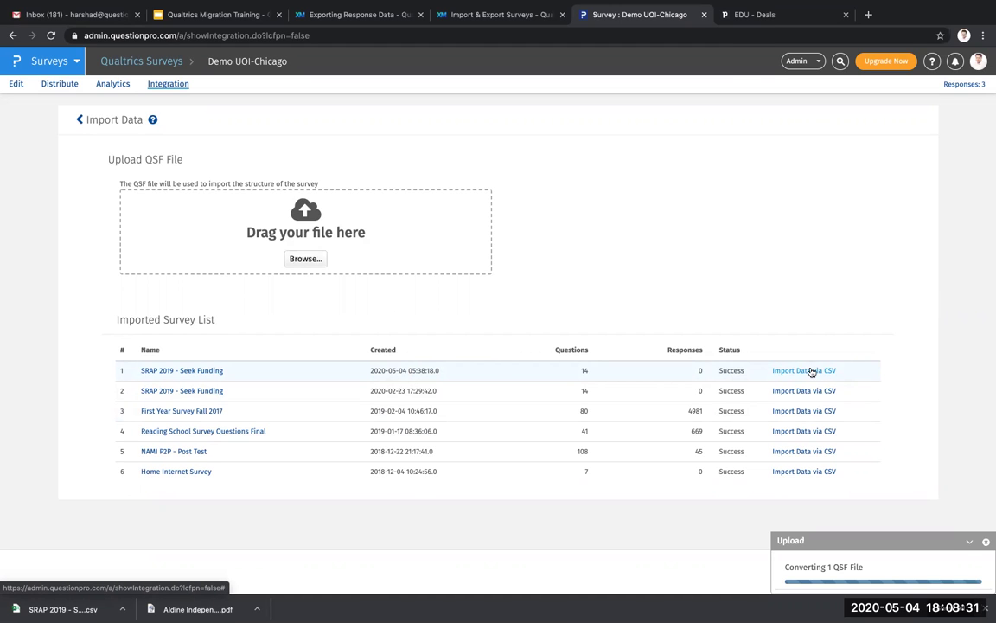
# Import the responses from SRAP 2019 - Seek Funding_March 1, 2020_15.39 (3).csv into the newly imported SRAP 2019 - Seek Funding survey
pyautogui.click(811, 371)
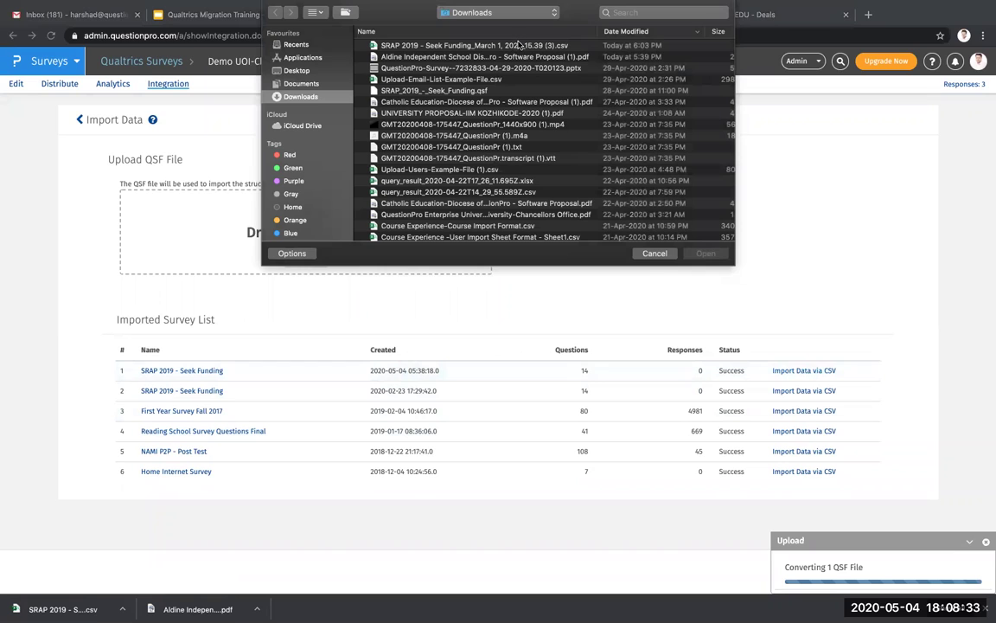
pyautogui.click(519, 45)
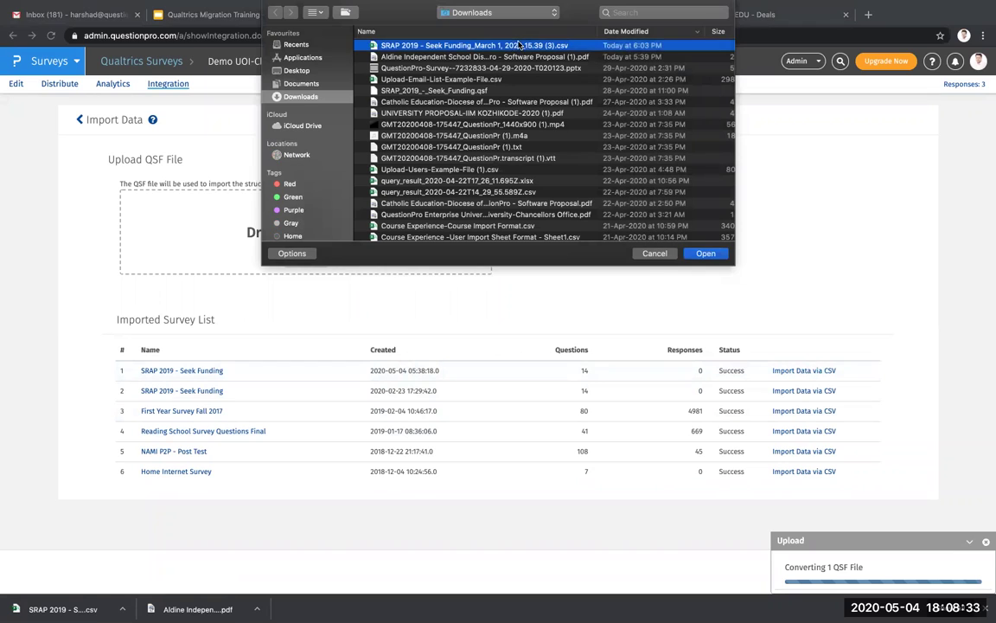
pyautogui.click(705, 254)
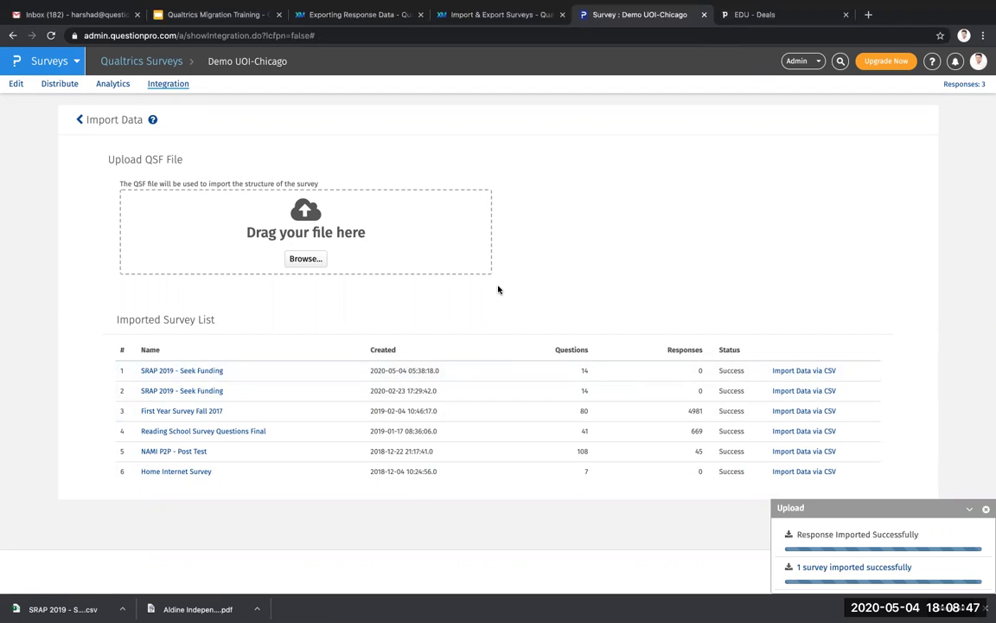
# Reload the page and open the imported SRAP 2019 - Seek Funding survey from the My Surveys folder
pyautogui.click(50, 35)
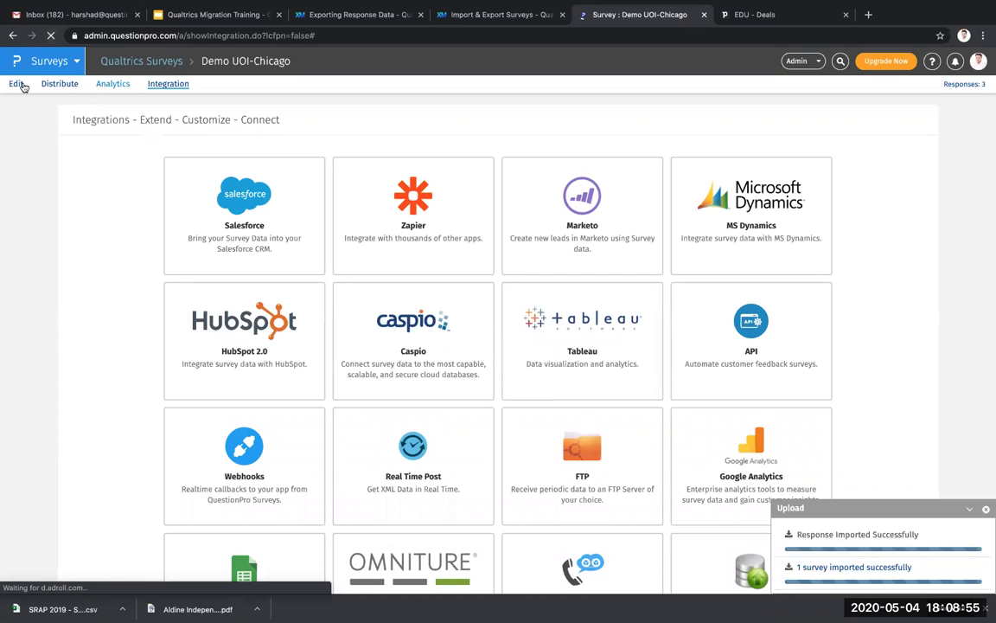
pyautogui.click(134, 63)
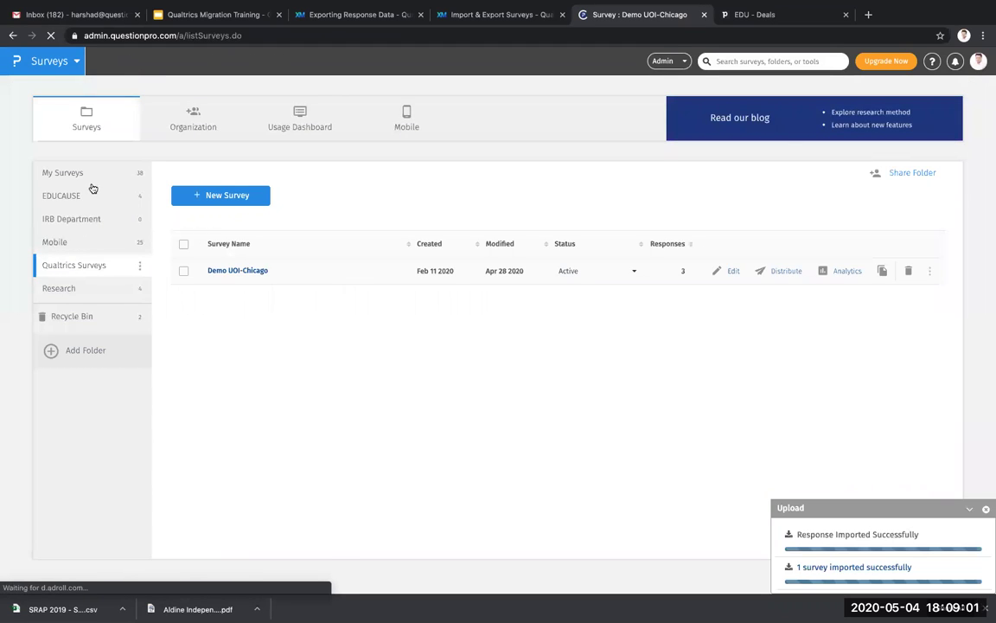
pyautogui.click(95, 174)
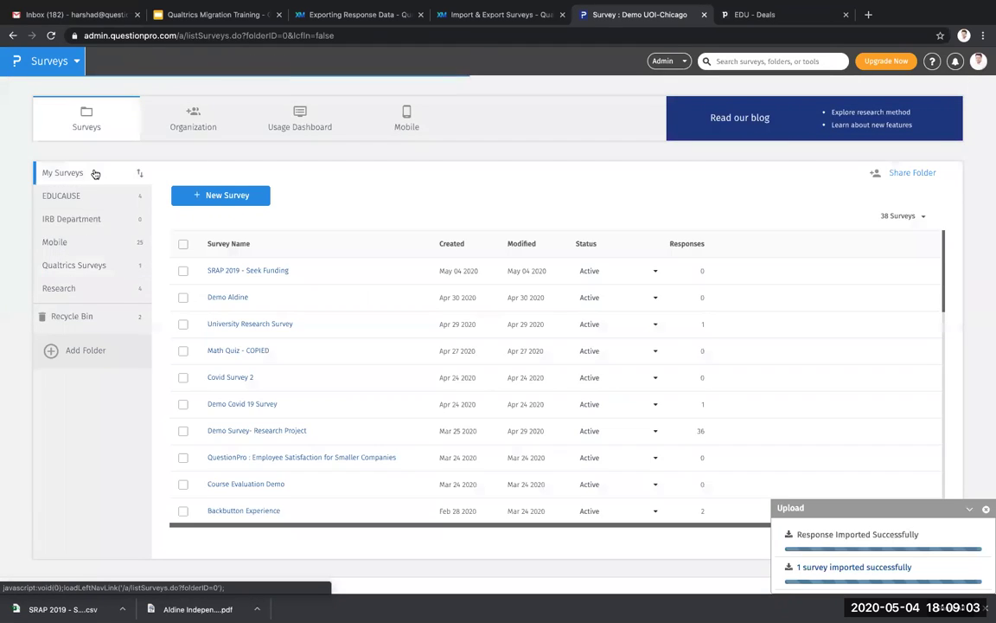
pyautogui.click(266, 273)
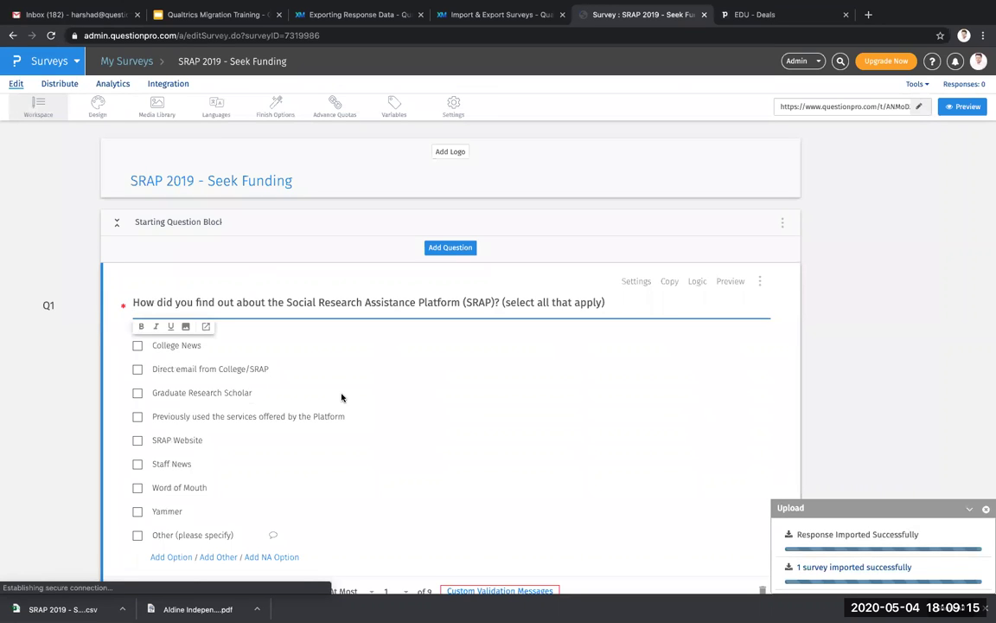
# Review the imported survey's questions, expanding the End Questions, Unsuccessful Applicant and Successful Applicants blocks
pyautogui.scroll(-6, 341, 397)
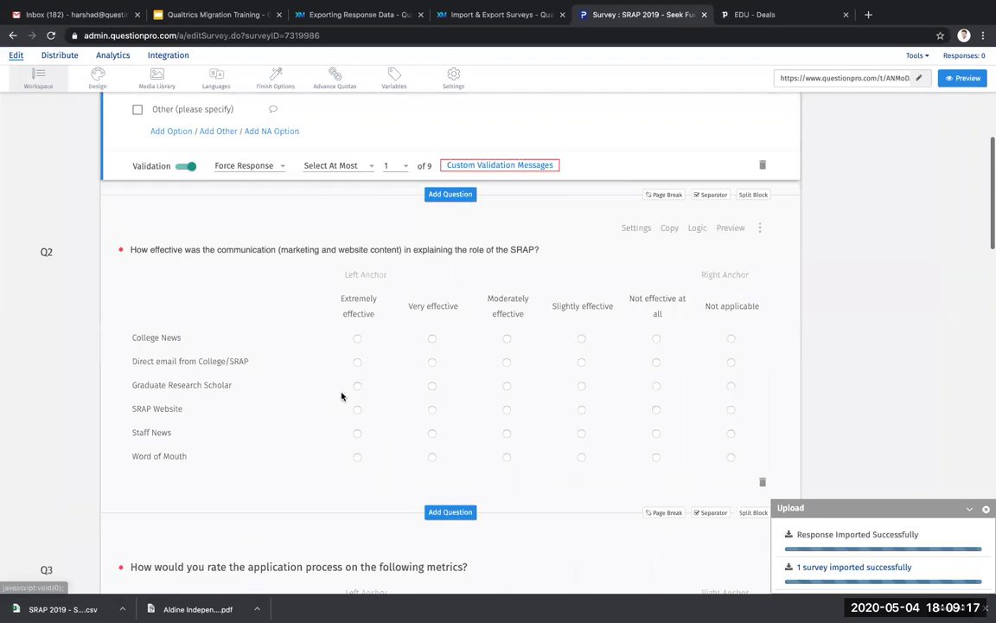
pyautogui.scroll(-15, 342, 396)
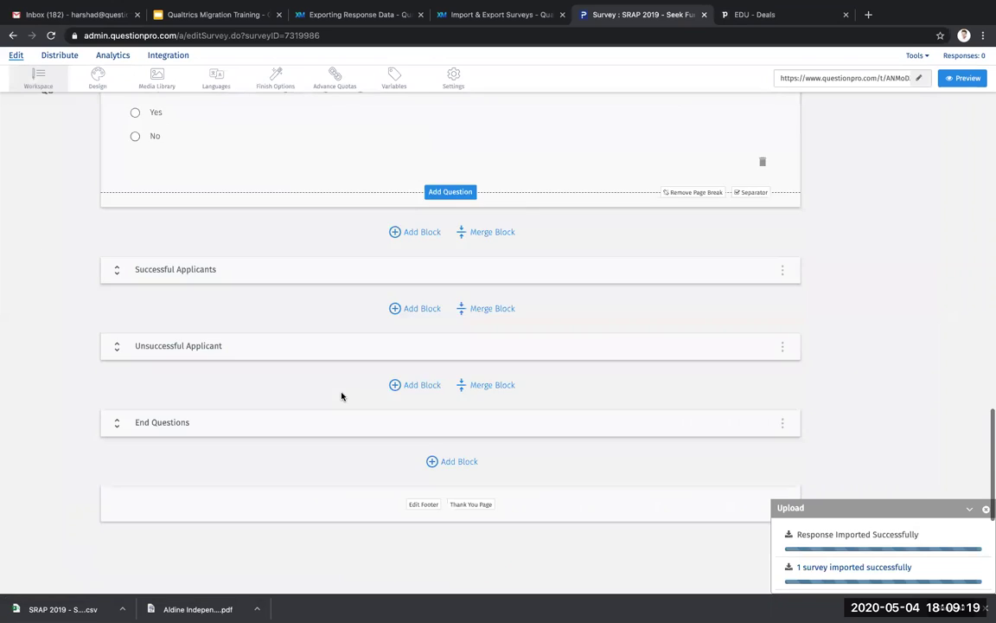
pyautogui.scroll(5, 342, 396)
pyautogui.click(280, 412)
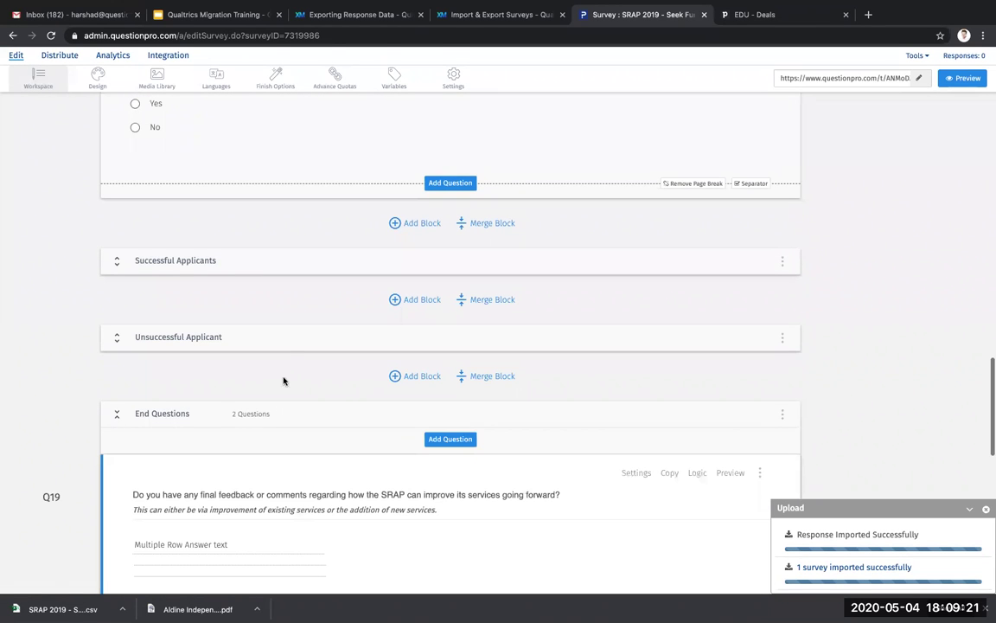
pyautogui.click(288, 344)
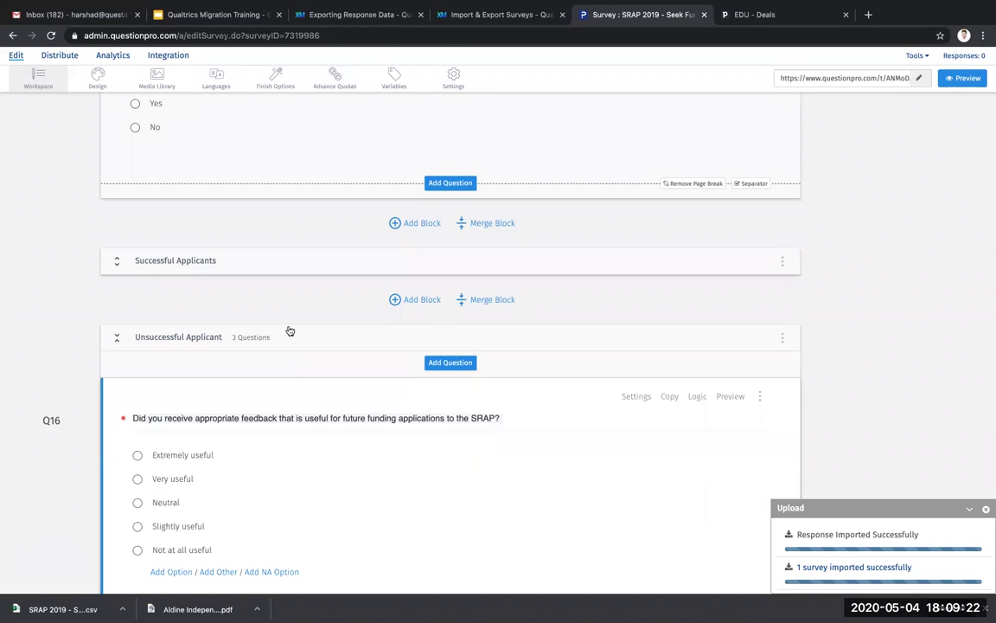
pyautogui.click(295, 266)
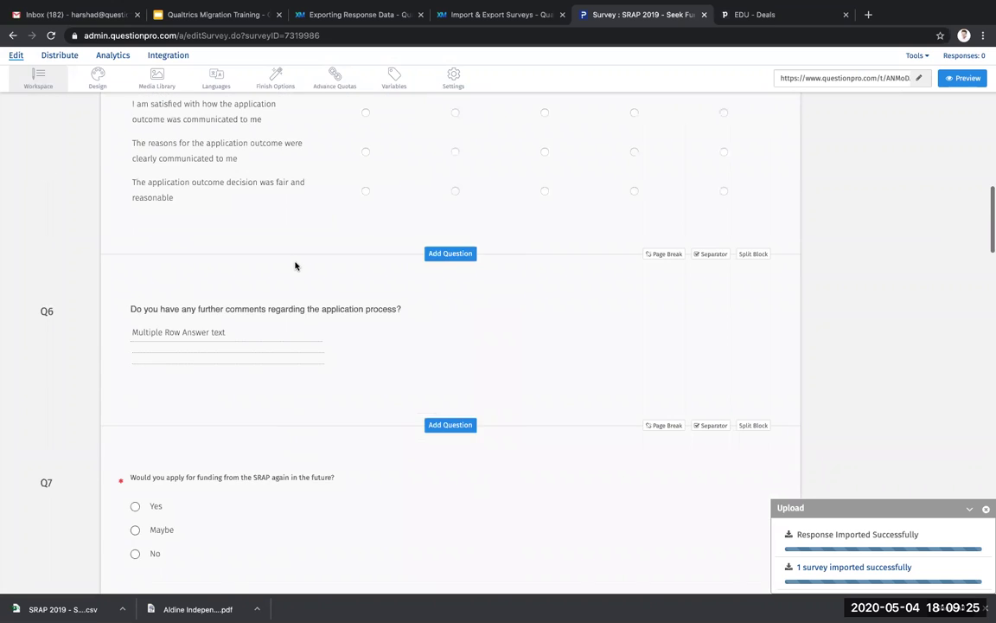
pyautogui.scroll(15, 295, 266)
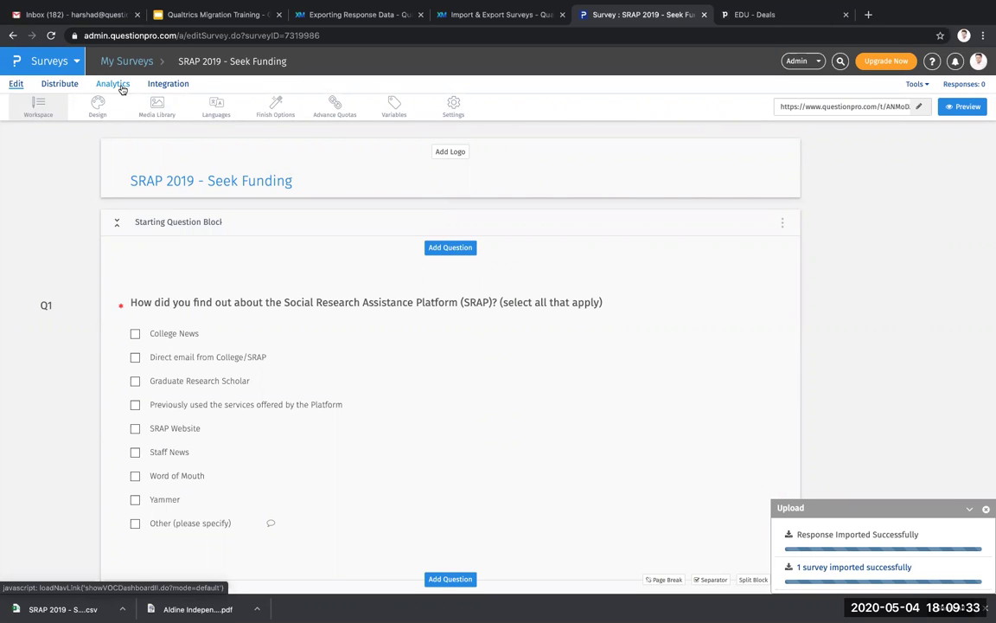
# Switch back to the Qualtrics Migration presentation, show it full screen and advance past the Process slide
pyautogui.click(230, 18)
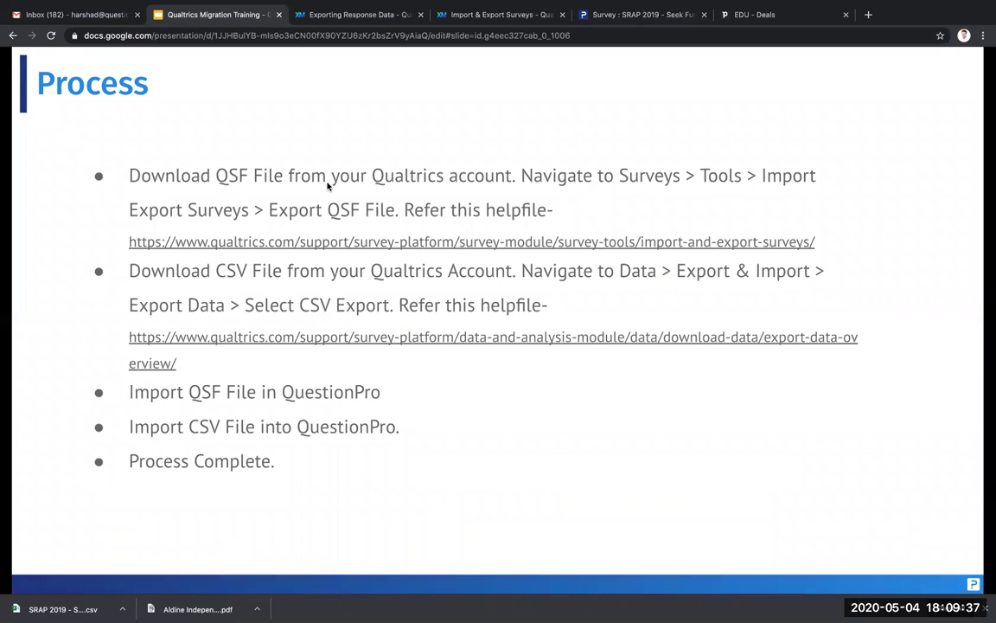
pyautogui.hotkey('ctrl', 'shift', 'f')
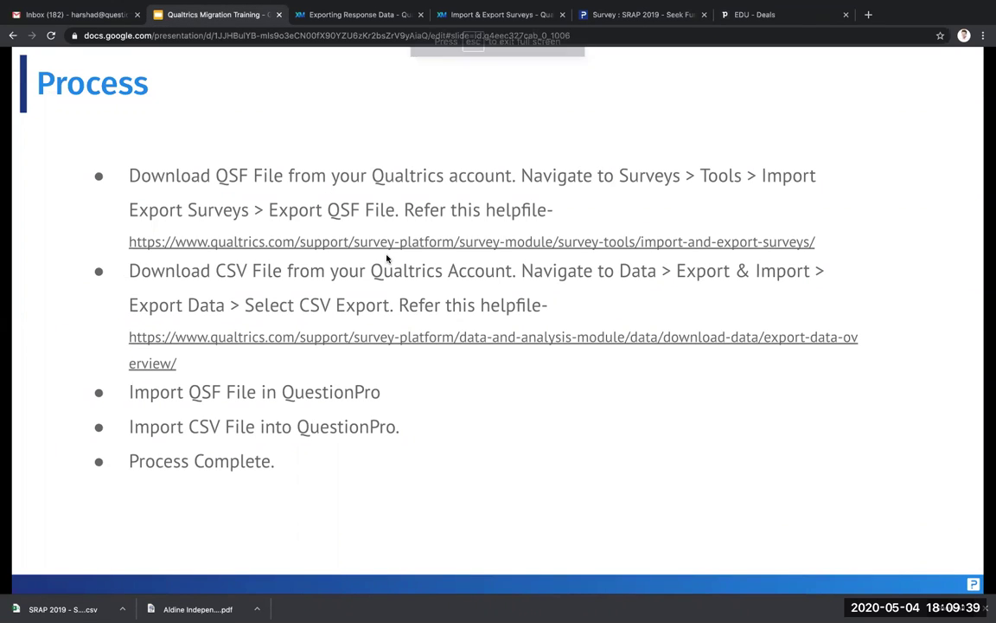
pyautogui.press('Right')
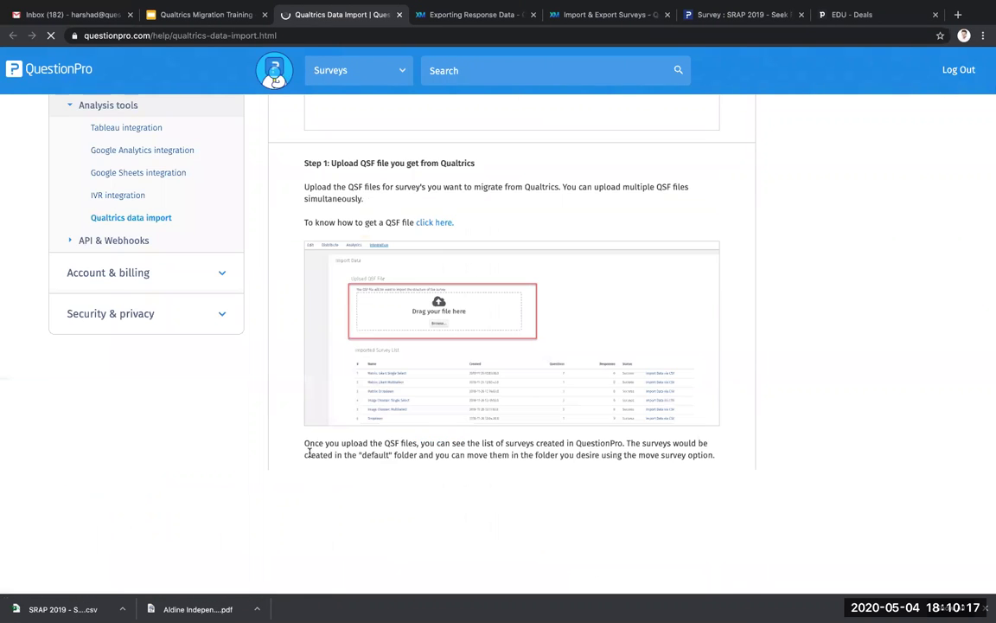
# Check the unsupported question types on the Qualtrics data import help page, and finish the presentation at the Thank you slide
pyautogui.scroll(-1, 309, 455)
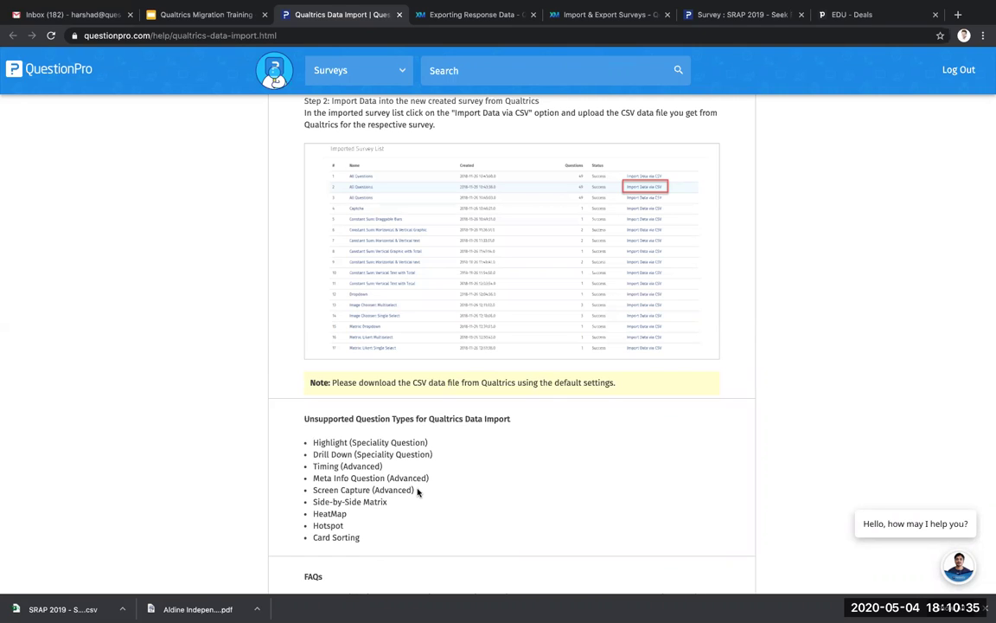
pyautogui.click(178, 10)
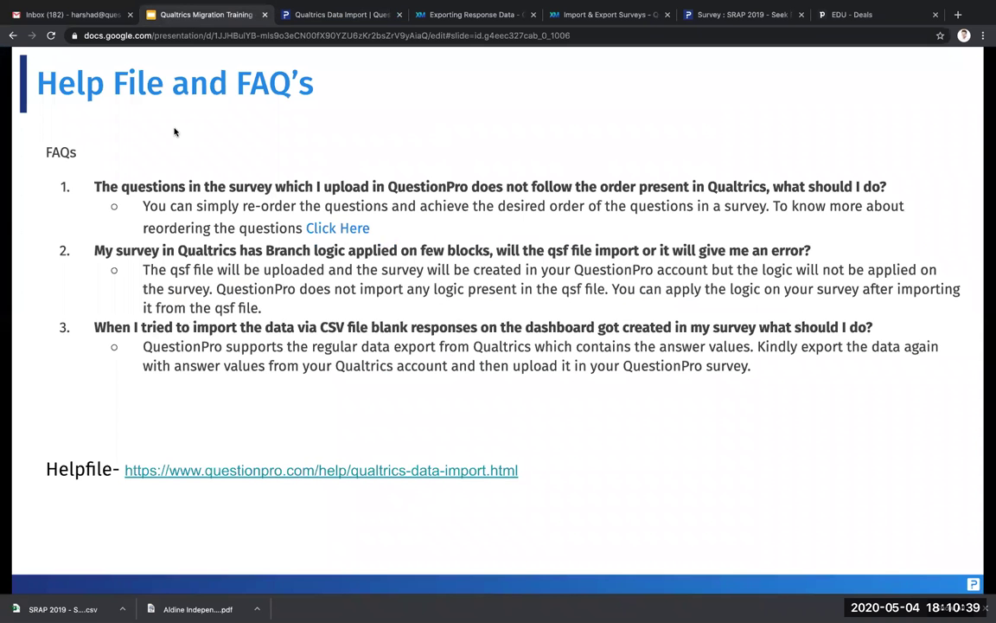
pyautogui.click(174, 131)
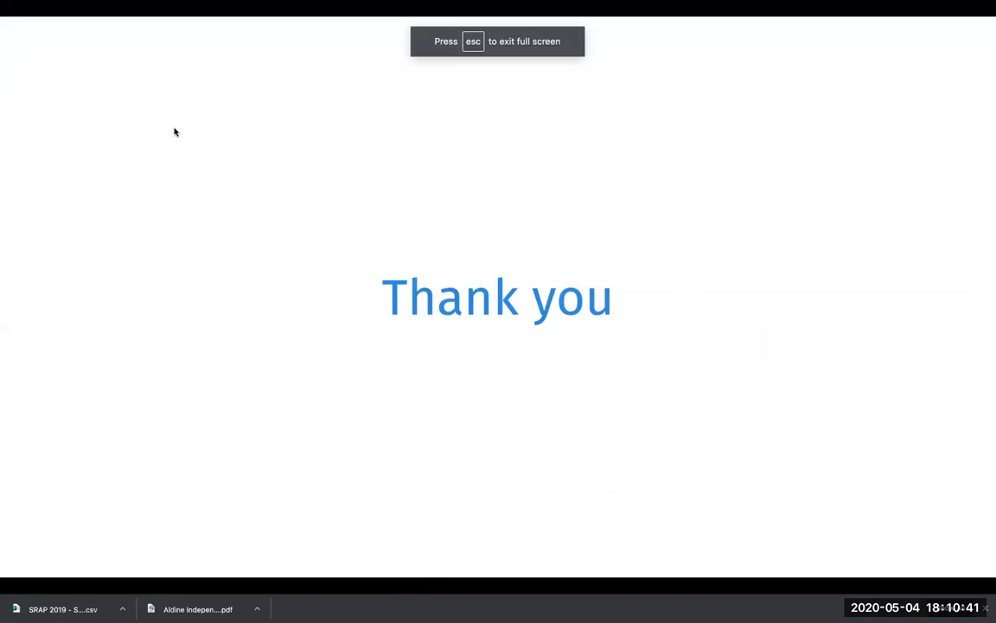
pyautogui.moveTo(416, 533)
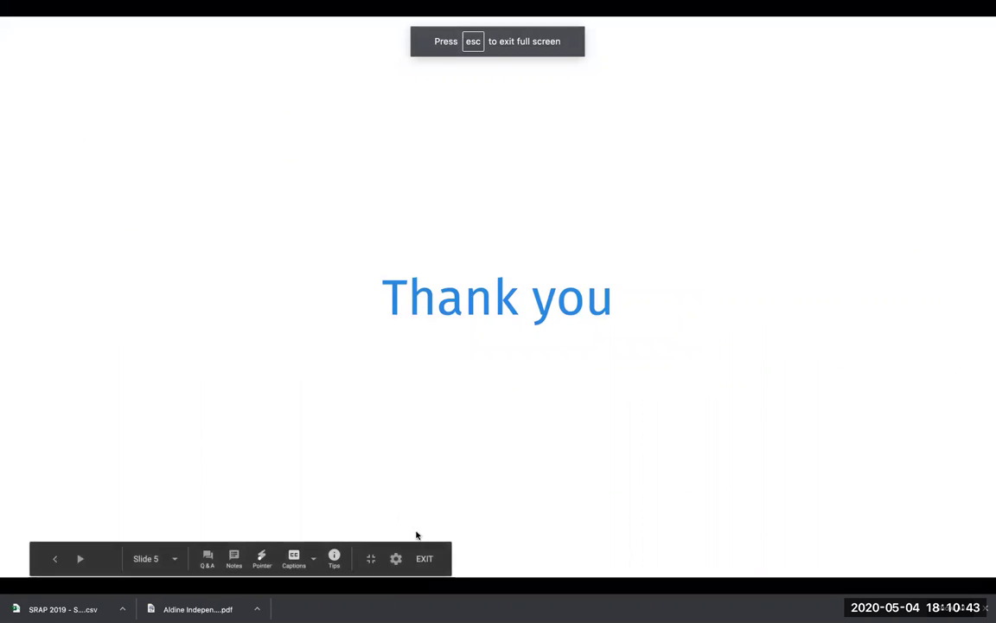